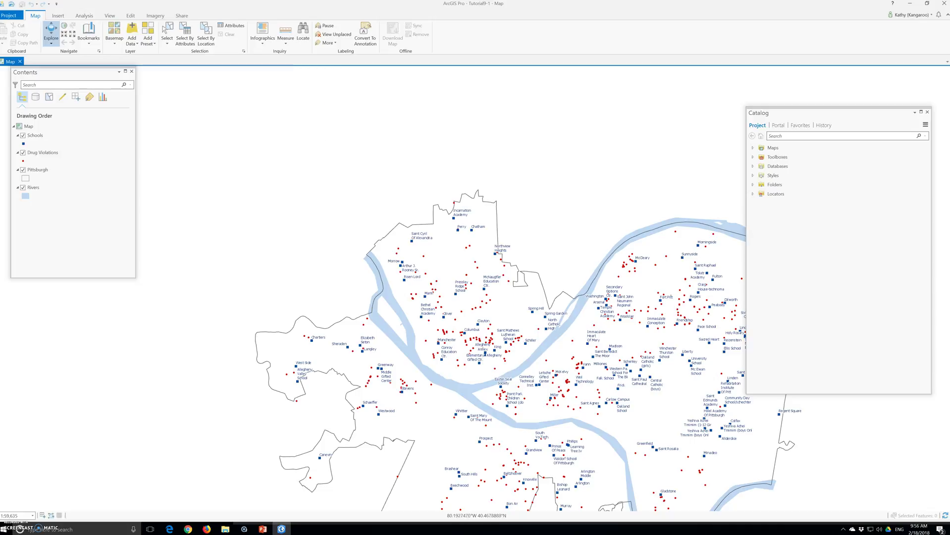
- Zoom the map to the Northside bookmark and open the Buffer geoprocessing tool
left_click(89, 36)
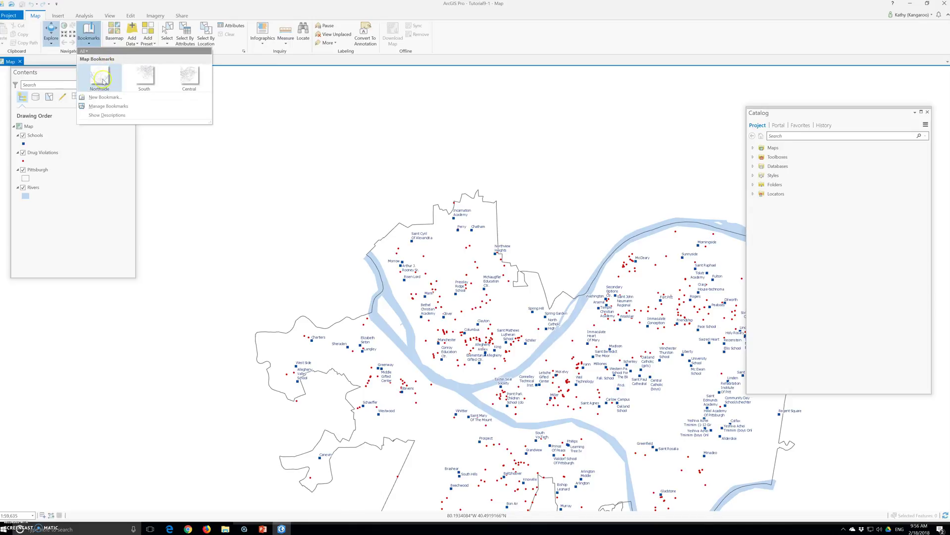
left_click(101, 78)
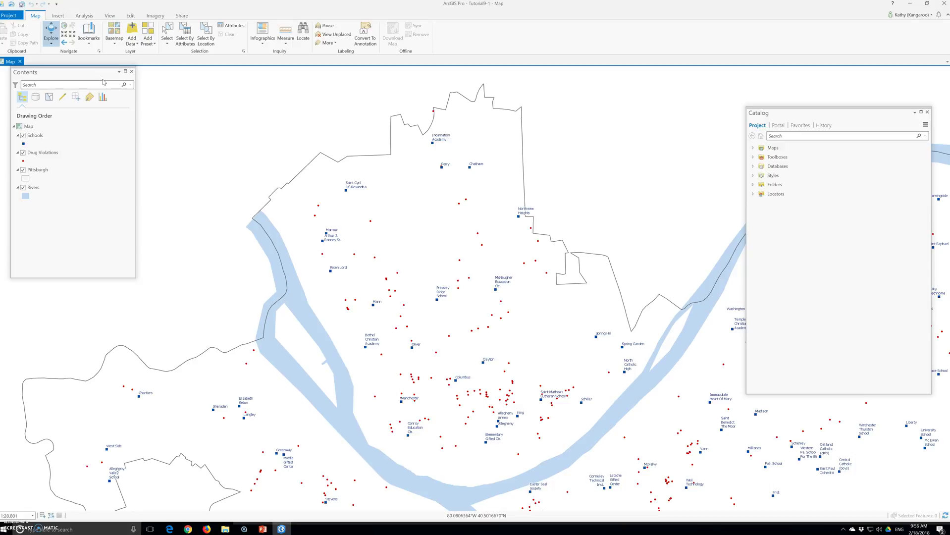
left_click(82, 17)
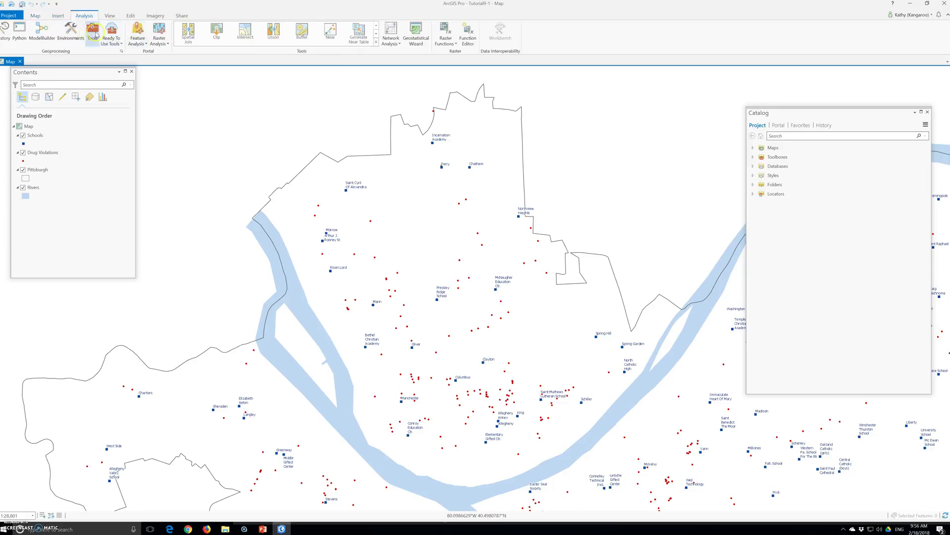
left_click(93, 35)
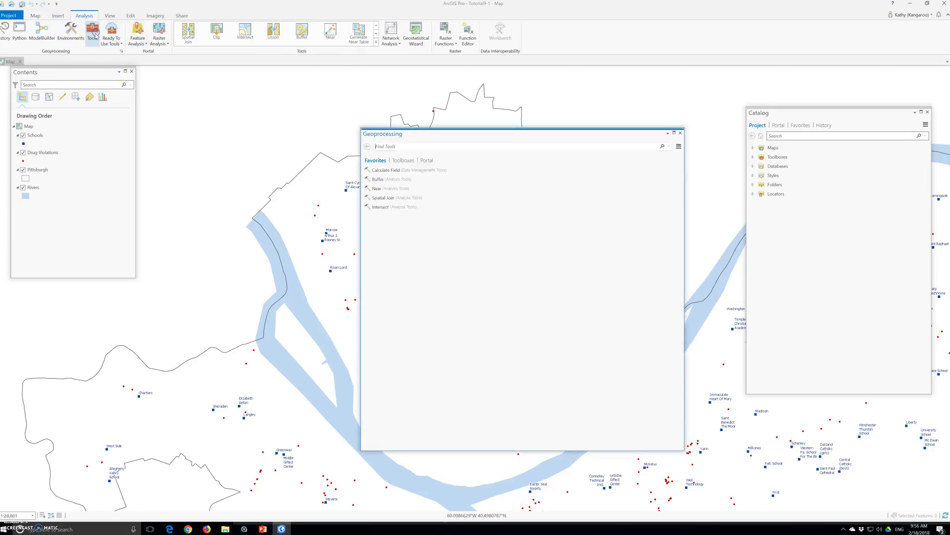
left_click(378, 180)
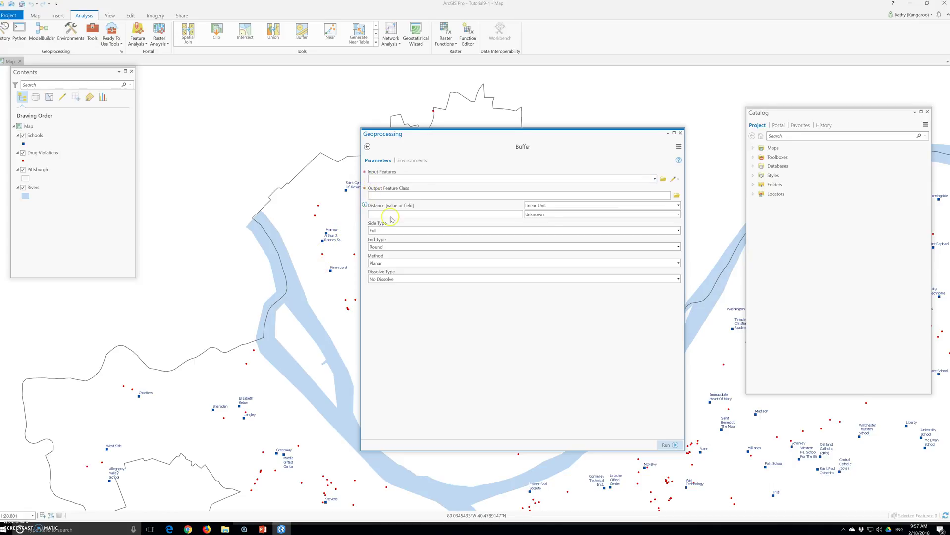
- Buffer the Schools layer by 1000 feet into Schools_Buffer, using the planar method and no dissolve
left_click(424, 177)
left_click(654, 180)
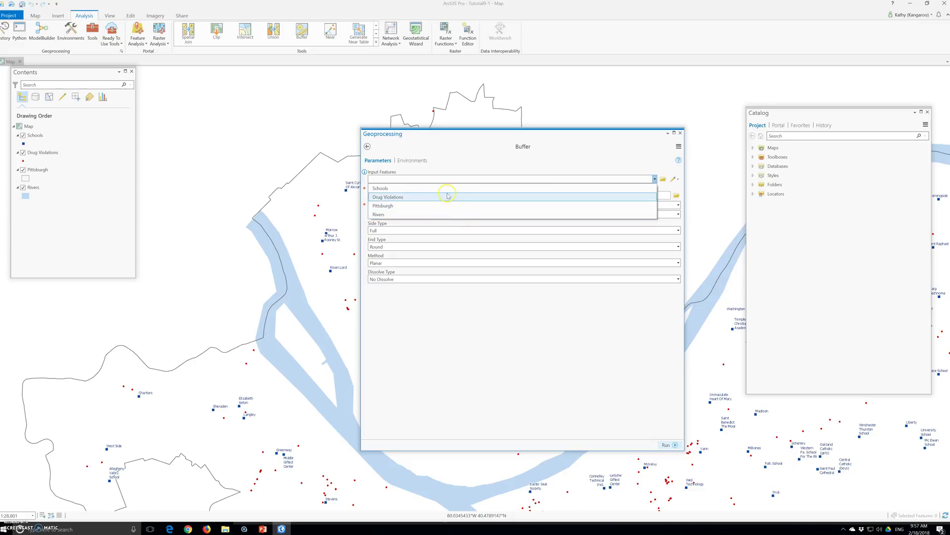
left_click(381, 188)
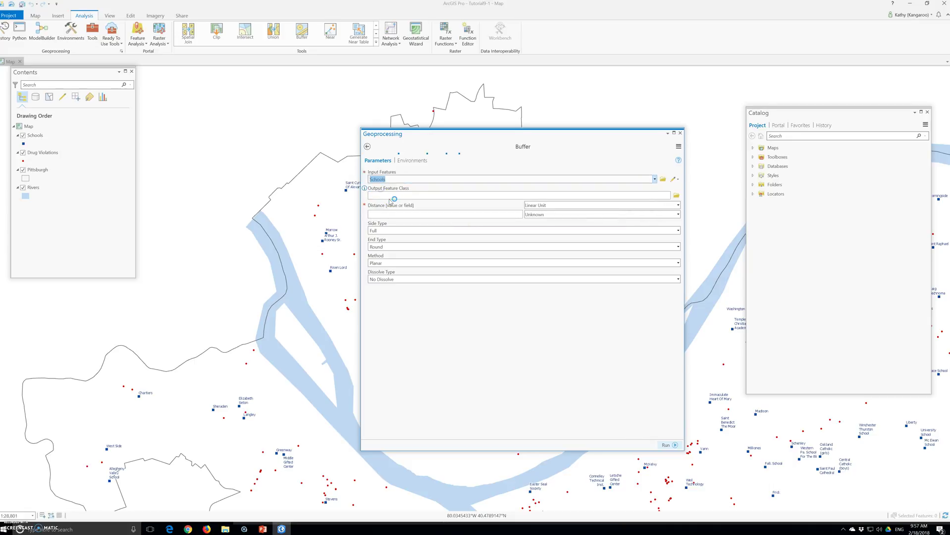
left_click(395, 195)
left_click(455, 214)
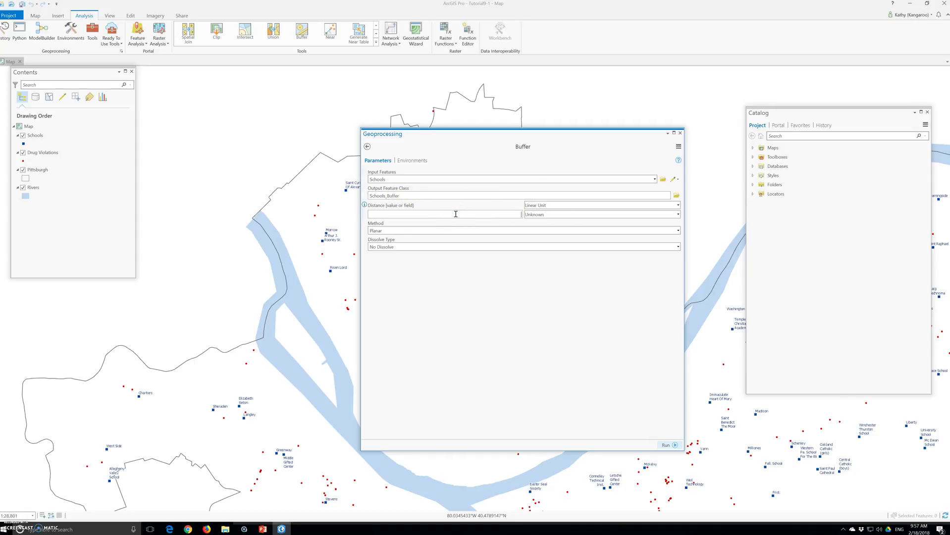
left_click(492, 214)
left_click(570, 215)
left_click(532, 292)
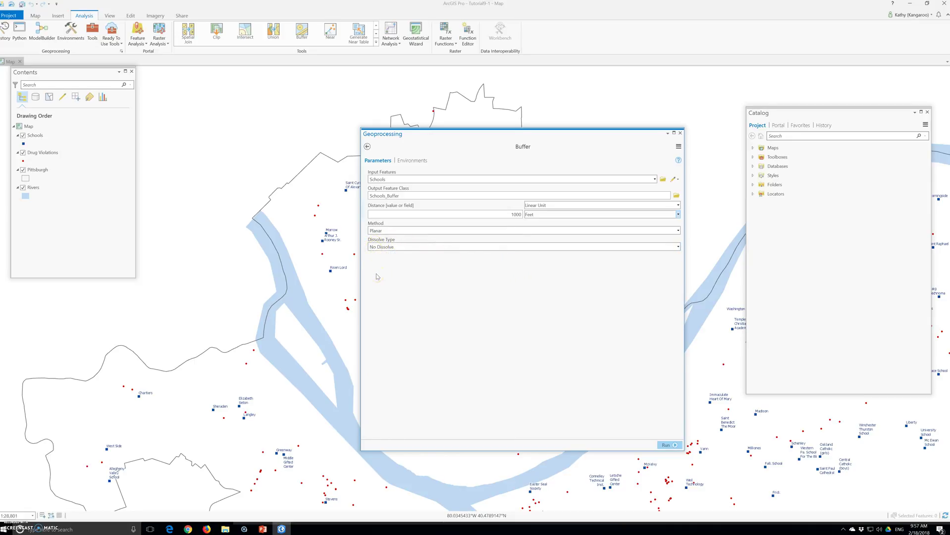
left_click(380, 284)
left_click(663, 445)
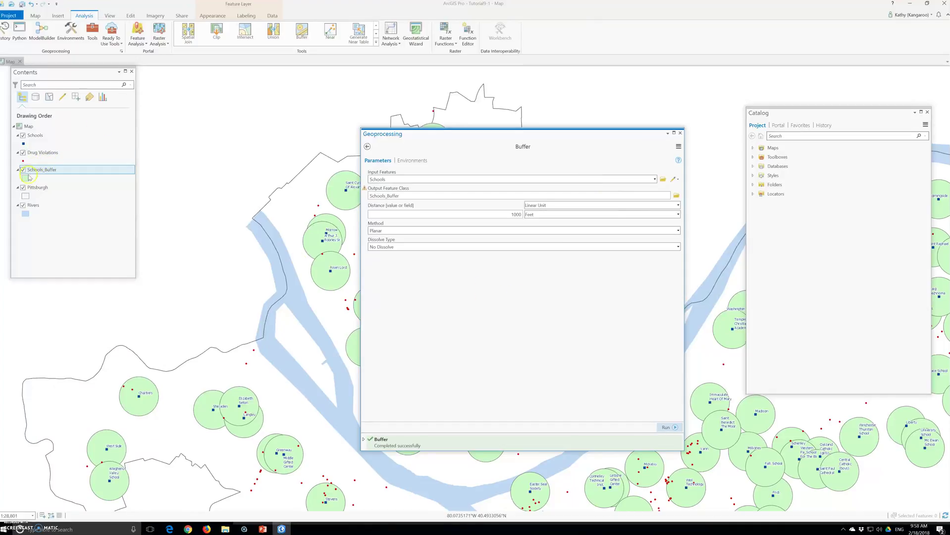
- Move the Schools_Buffer layer to the head of the drawing order and set its fill to No color
left_click_drag(39, 172, 41, 139)
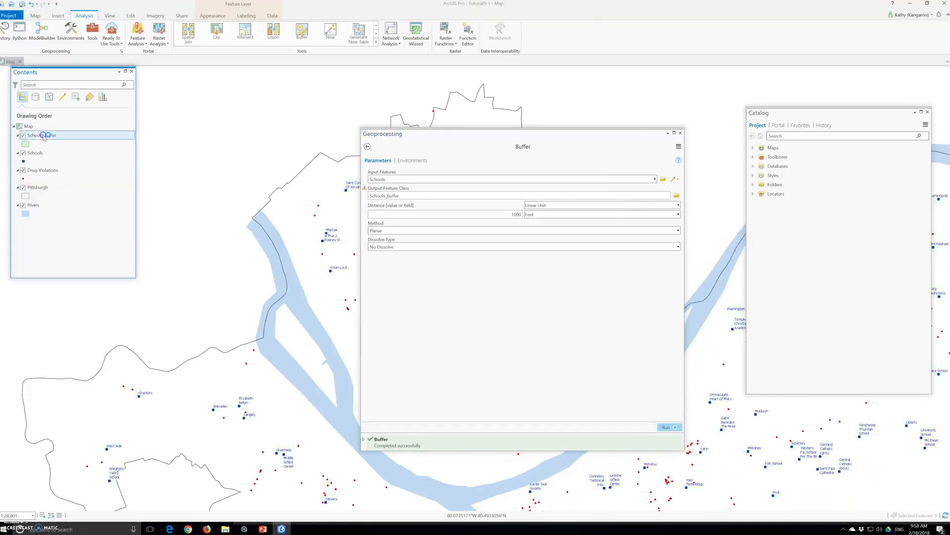
left_click(26, 144)
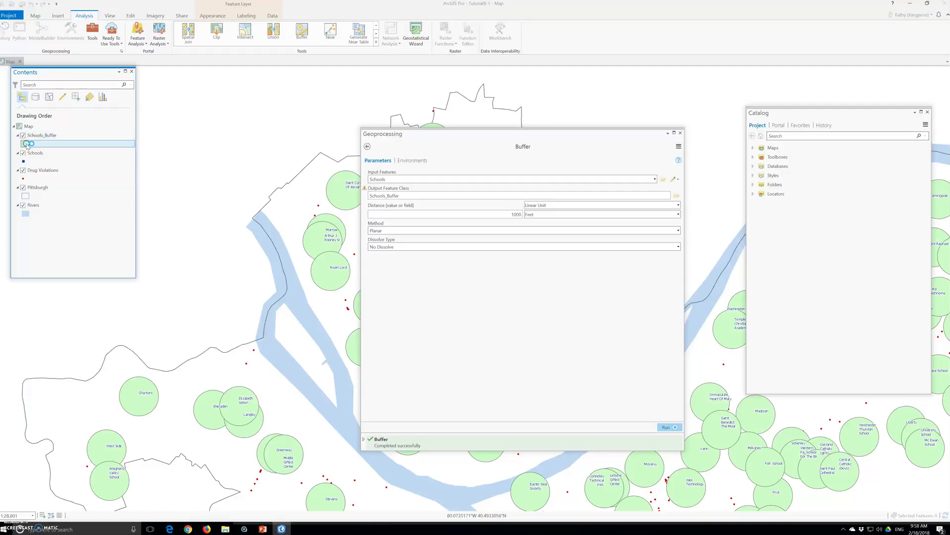
left_click(680, 133)
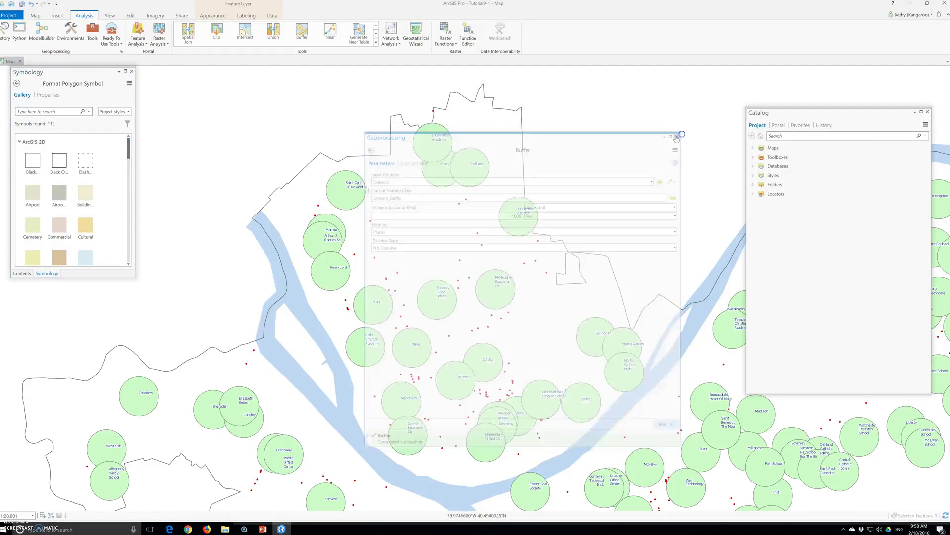
left_click(48, 95)
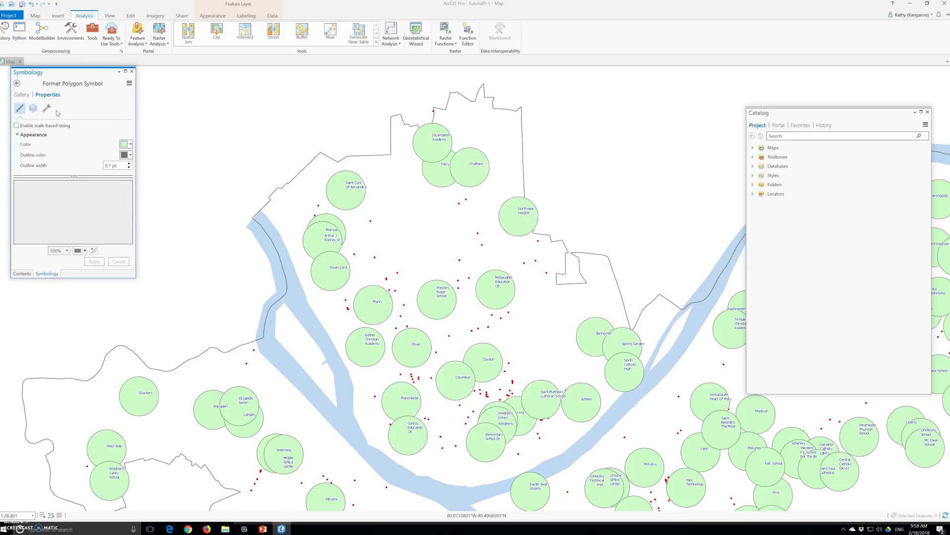
left_click(129, 145)
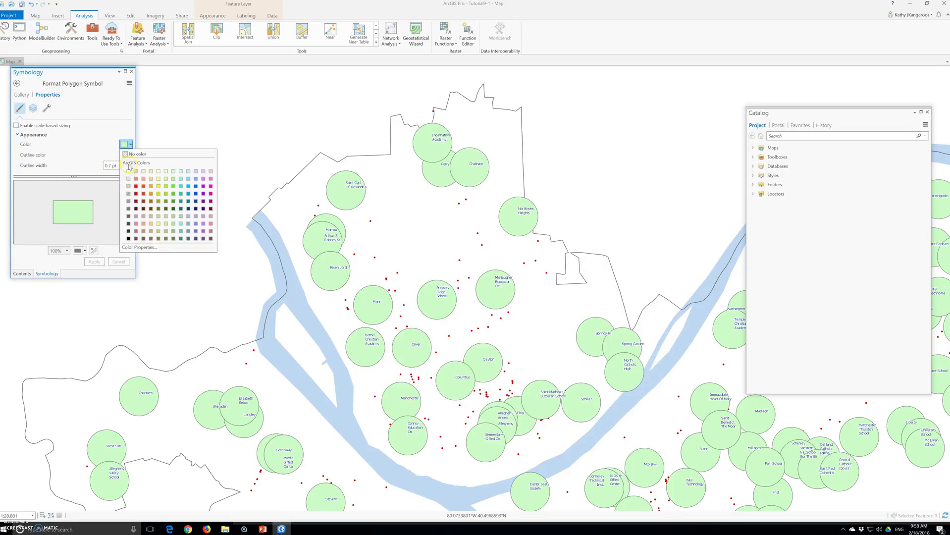
left_click(136, 157)
left_click(94, 262)
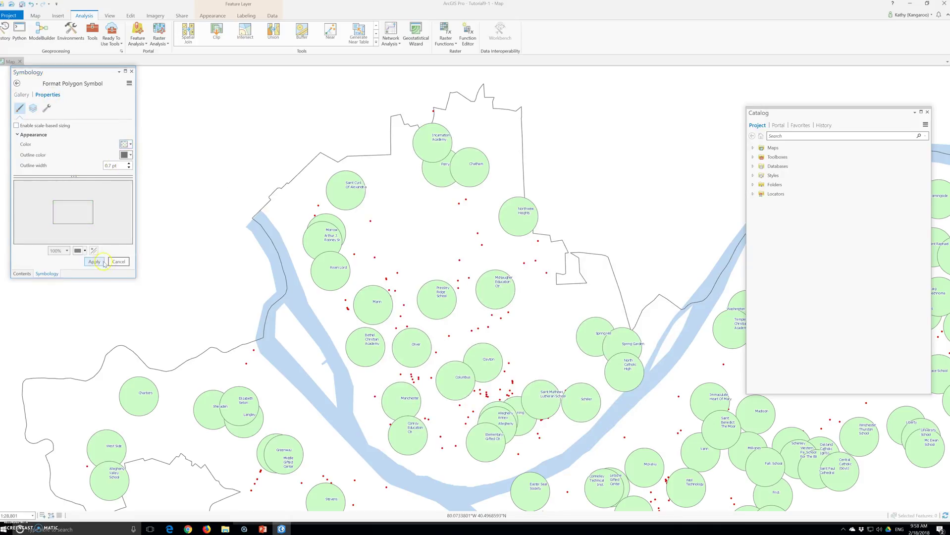
- Give the Schools_Buffer polygons a blue outline with a width of 2 pt
left_click(130, 155)
left_click(196, 197)
double_click(111, 165)
type("2")
left_click(95, 262)
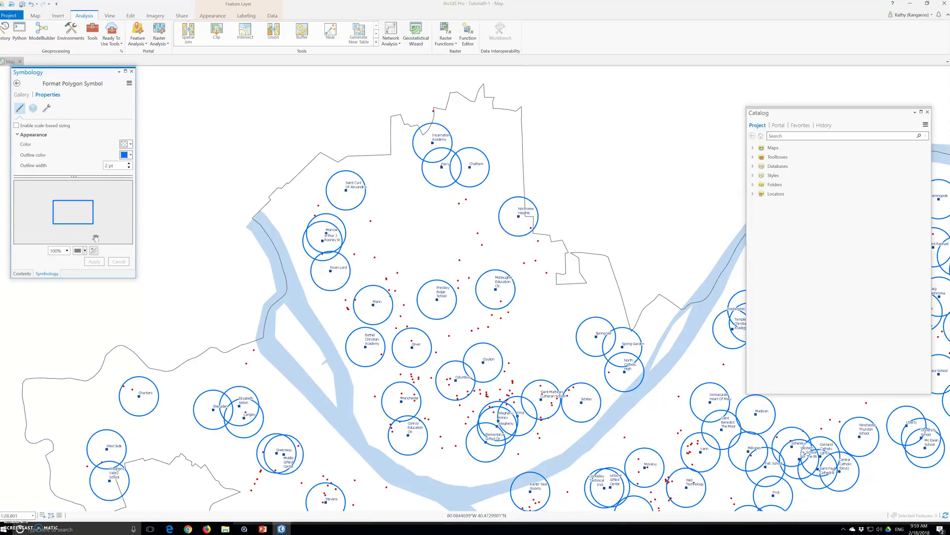
left_click(131, 71)
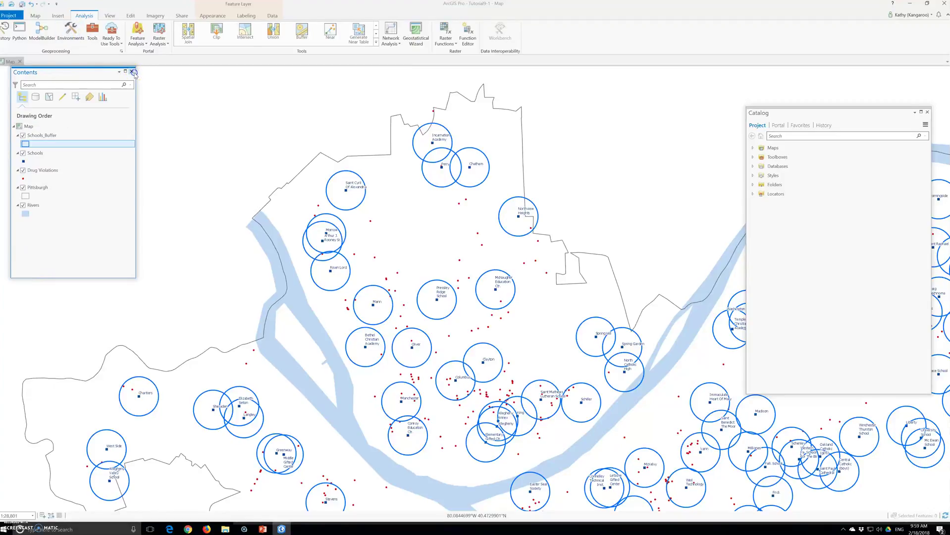
- Select by location the Drug Violations features that intersect Schools_Buffer, as a new selection
left_click(33, 16)
left_click(206, 40)
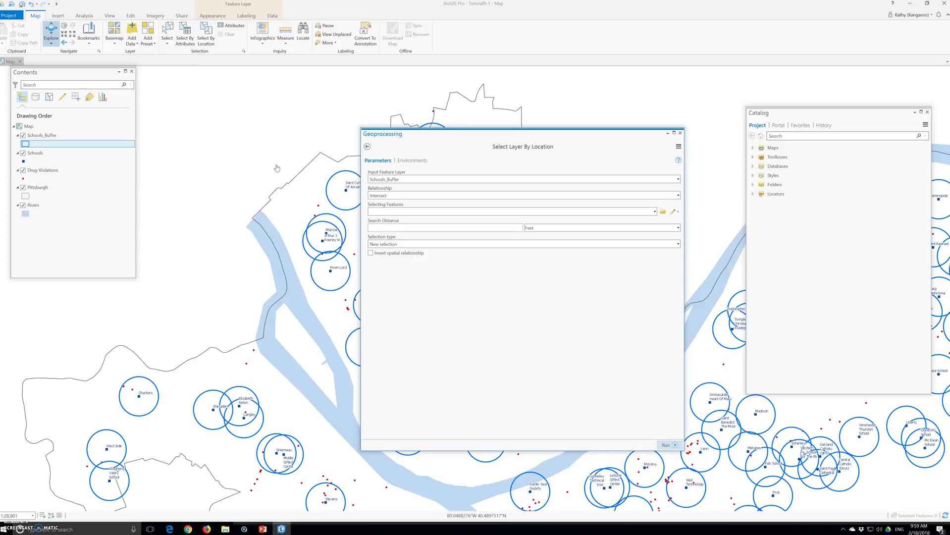
left_click(278, 163)
left_click(280, 156)
left_click(421, 179)
left_click(678, 178)
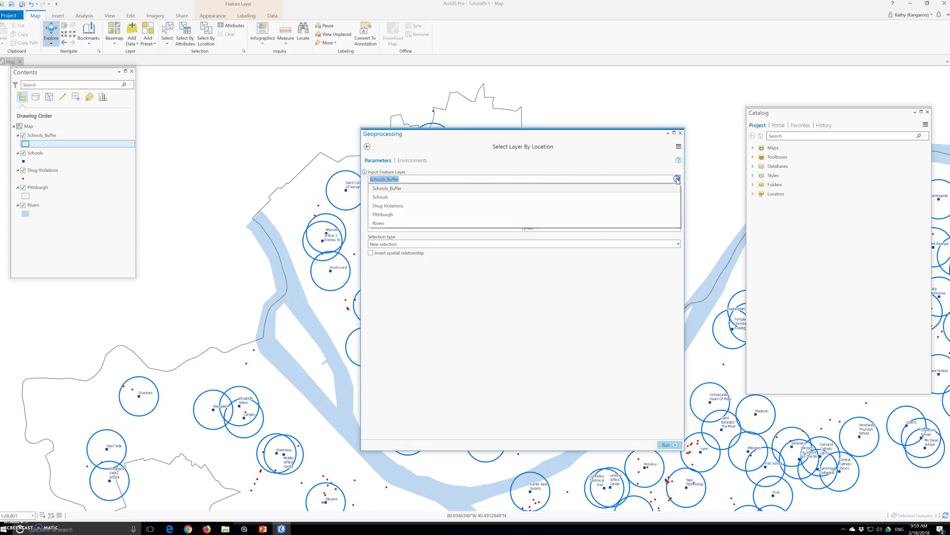
left_click(460, 206)
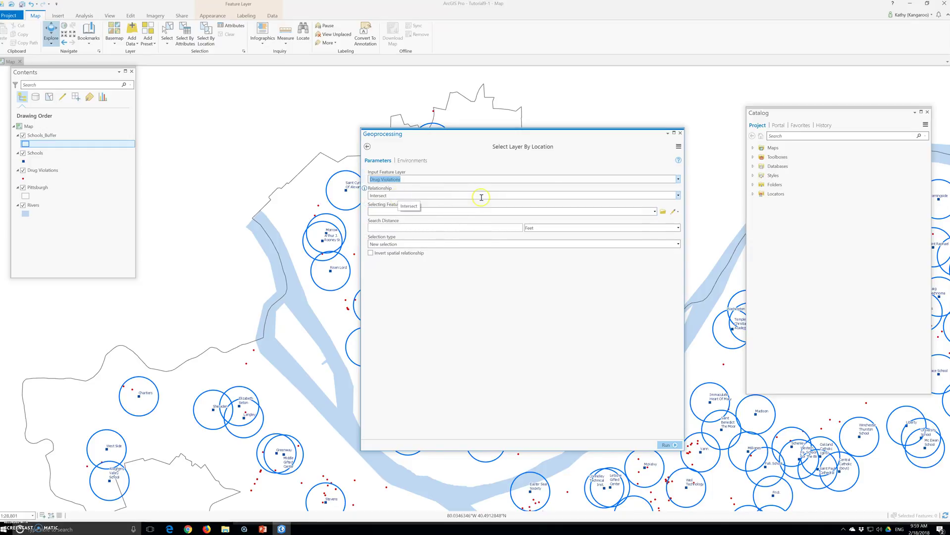
left_click(654, 211)
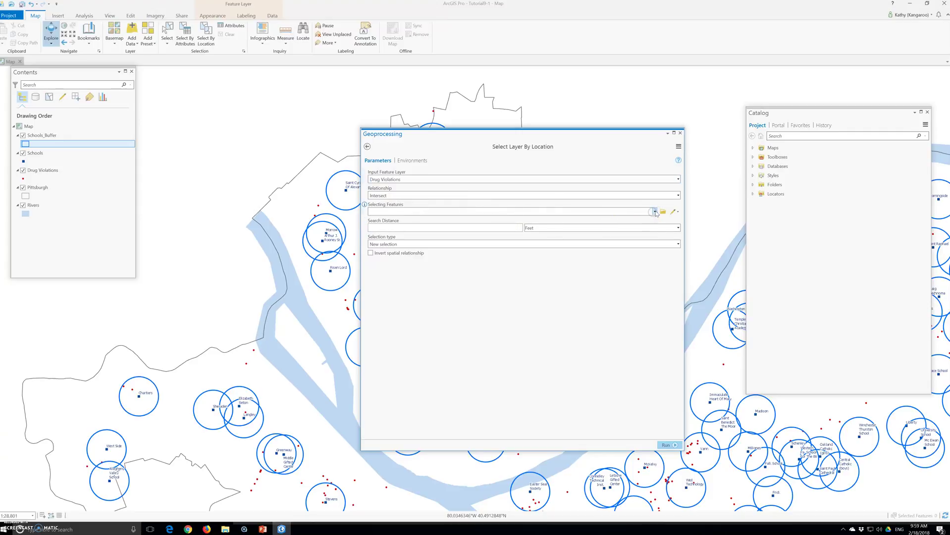
left_click(392, 220)
left_click(669, 445)
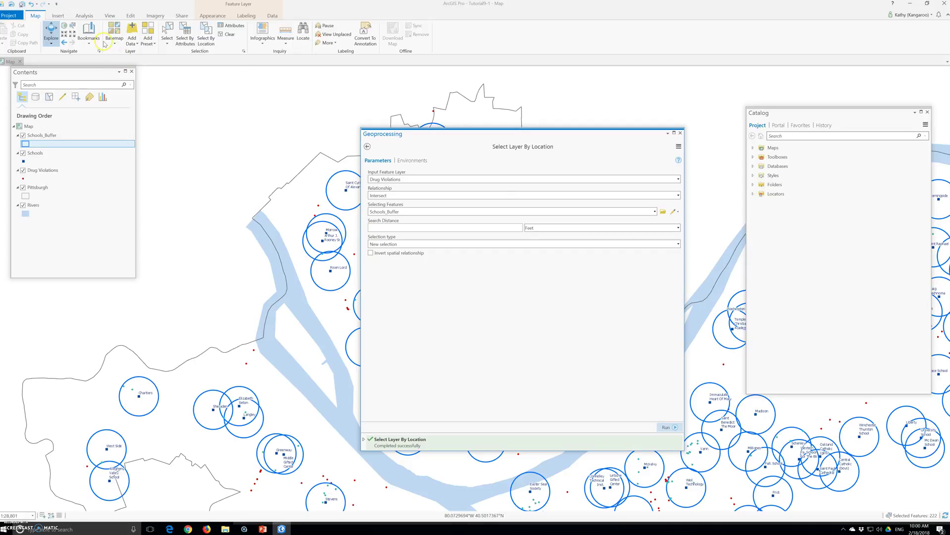
- Open the Drug Violations attribute table and show only its selected records
right_click(51, 170)
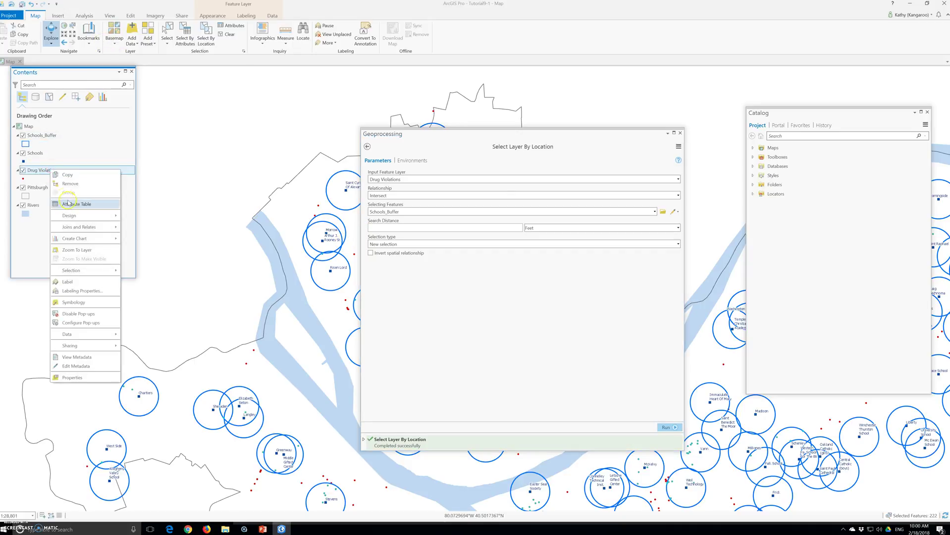
left_click(69, 205)
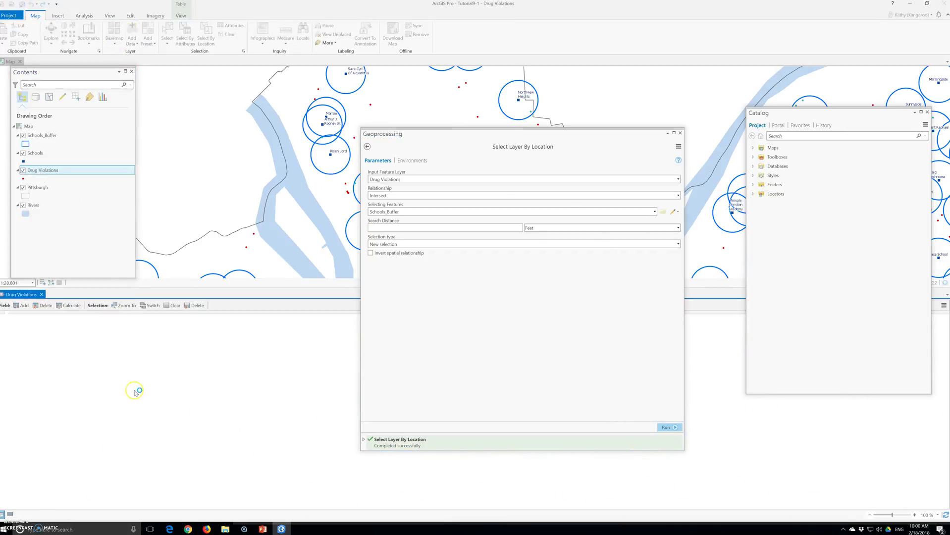
left_click(10, 516)
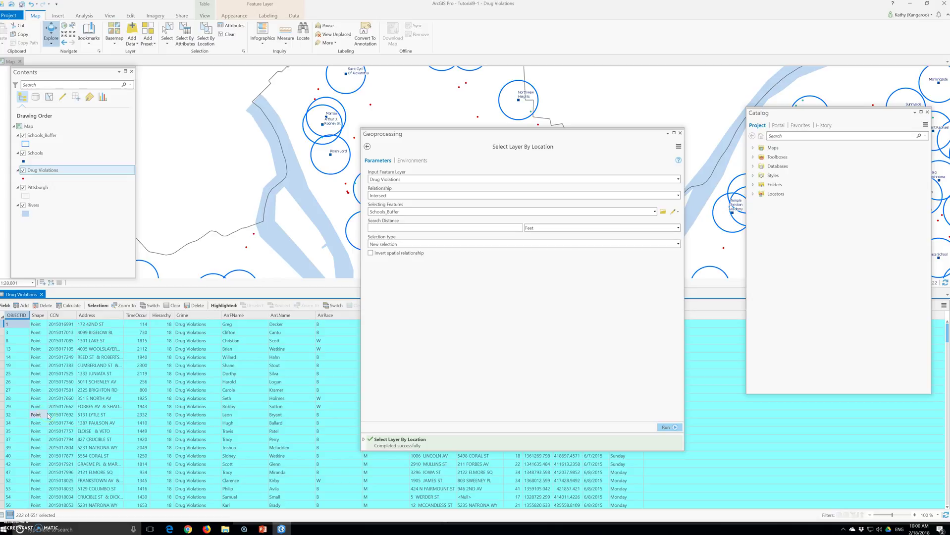
left_click(57, 466)
left_click(82, 416)
- Clear the feature selection, close the geoprocessing tool and show all records in the Drug Violations table
left_click(228, 34)
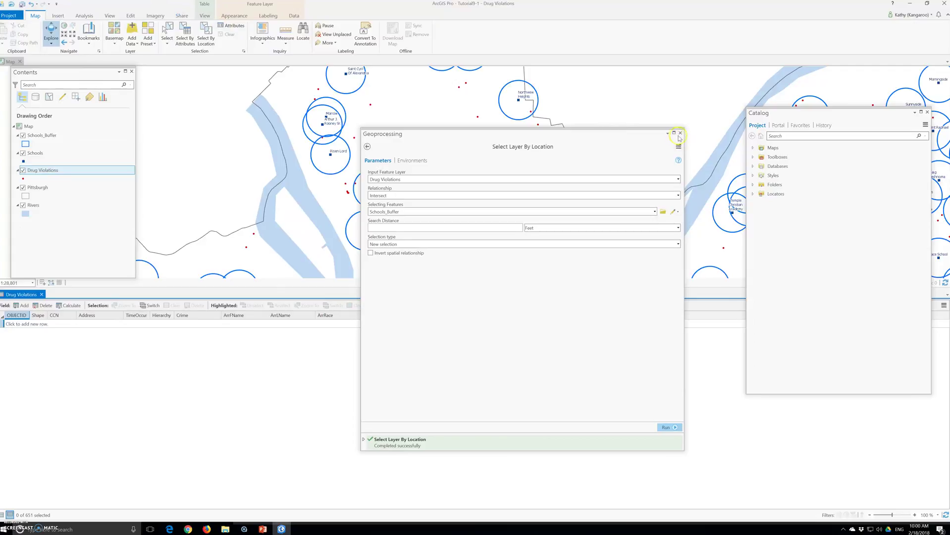
left_click(680, 133)
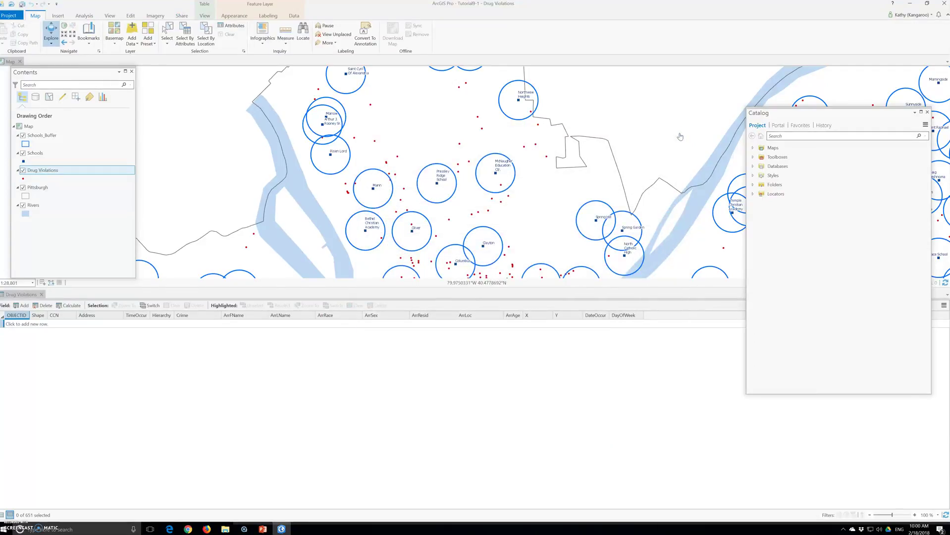
left_click(3, 516)
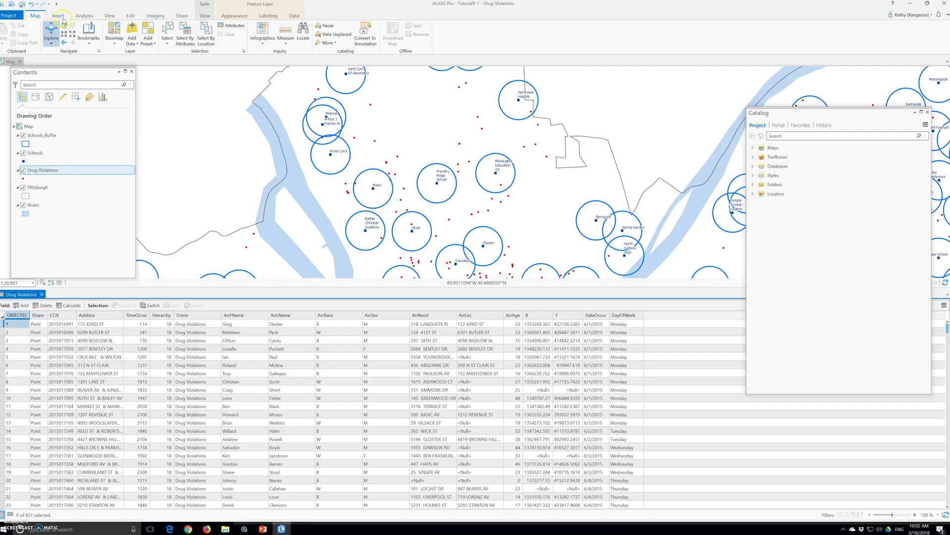
- Set up the Buffer tool with Schools as the input features and Schools_BufferD as the output feature class
left_click(83, 15)
left_click(379, 179)
left_click(655, 179)
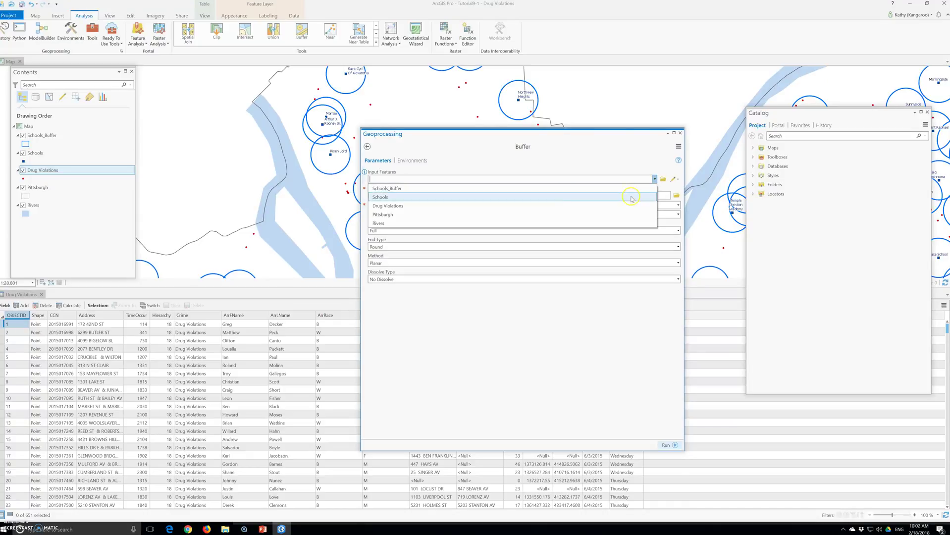
left_click(401, 198)
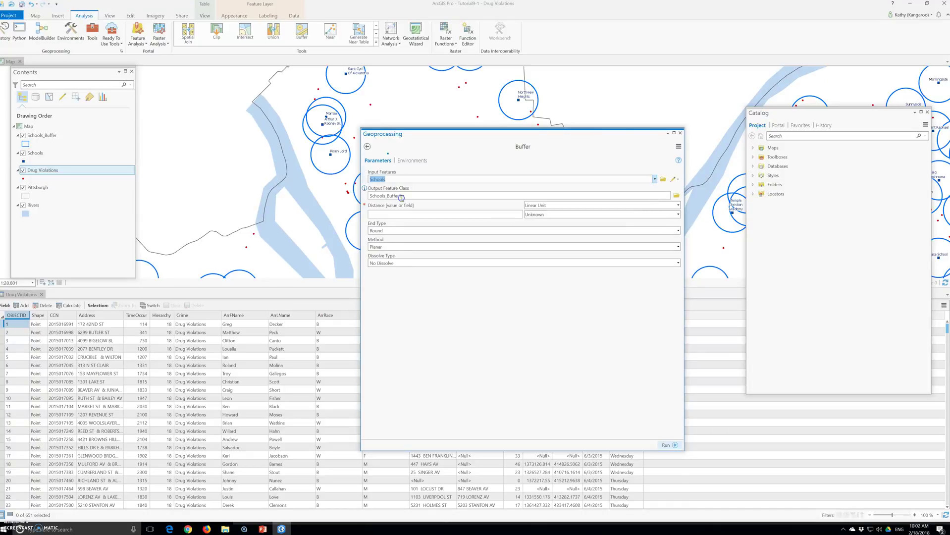
left_click(437, 197)
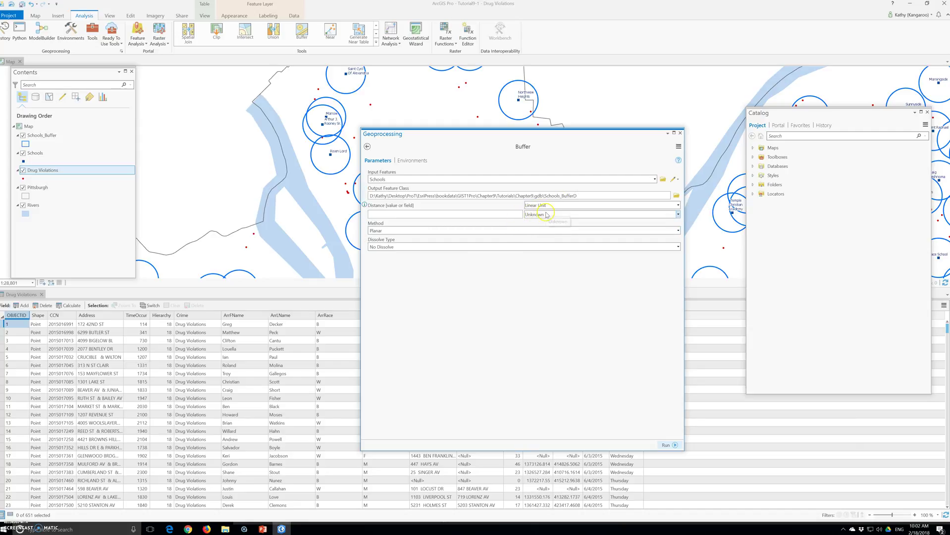
- Run the buffer at a distance of 1000 feet, dissolving all output features into a single feature, and close the tool
left_click(515, 216)
type("1000")
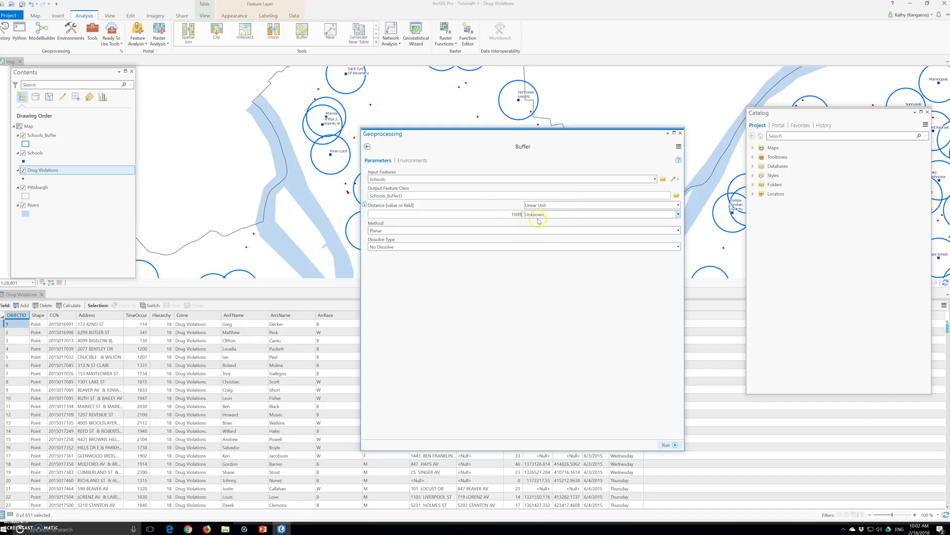
left_click(538, 215)
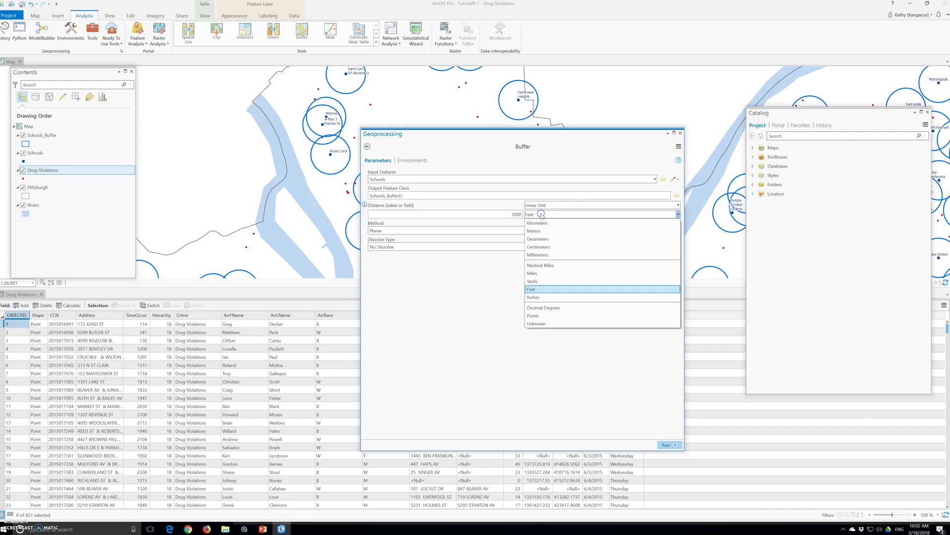
left_click(545, 289)
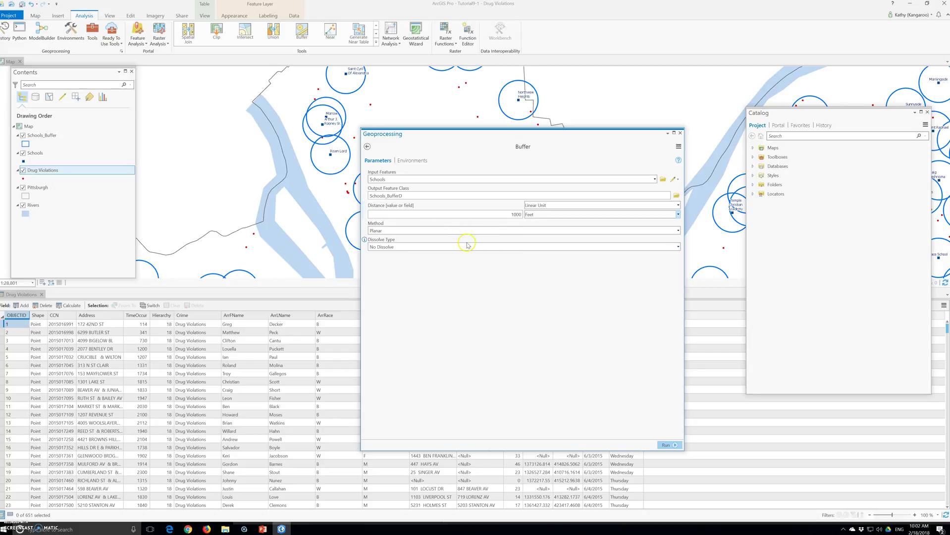
left_click(678, 247)
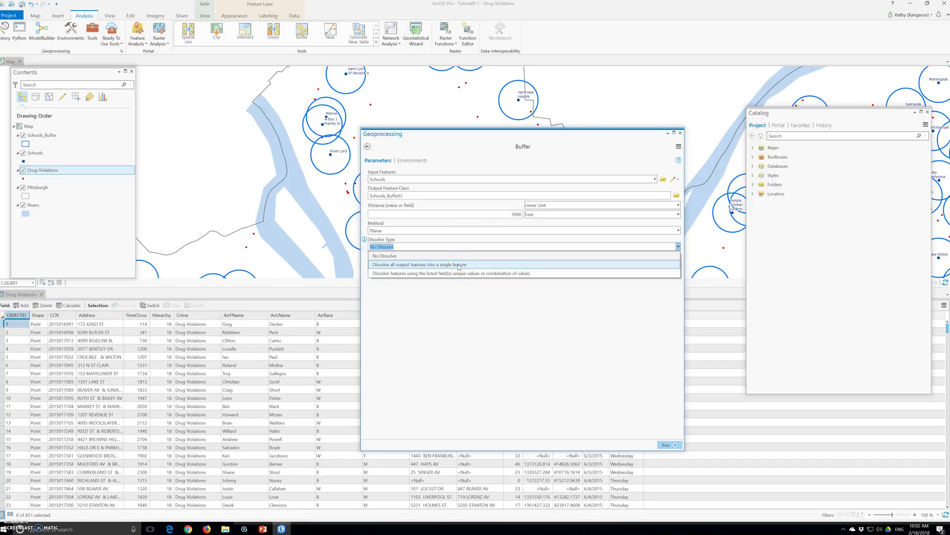
left_click(459, 266)
left_click(674, 445)
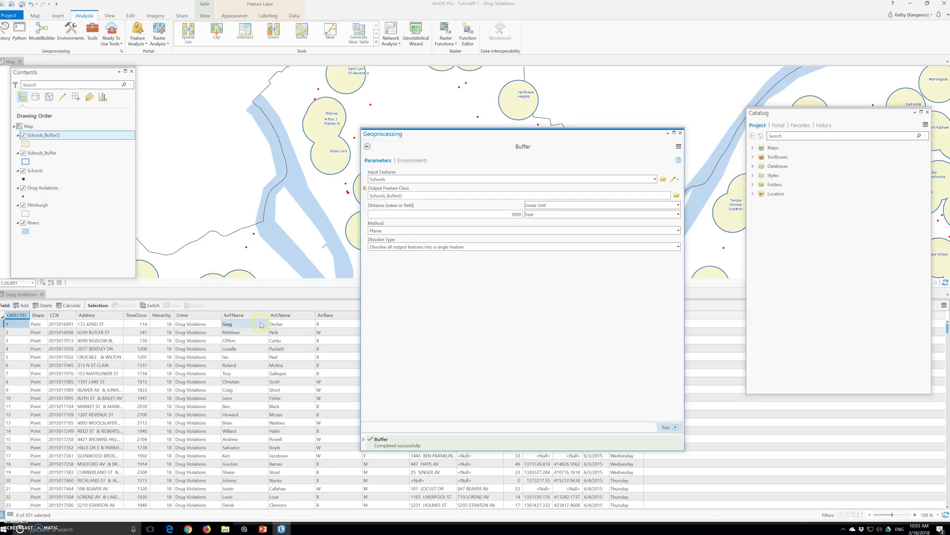
left_click(680, 132)
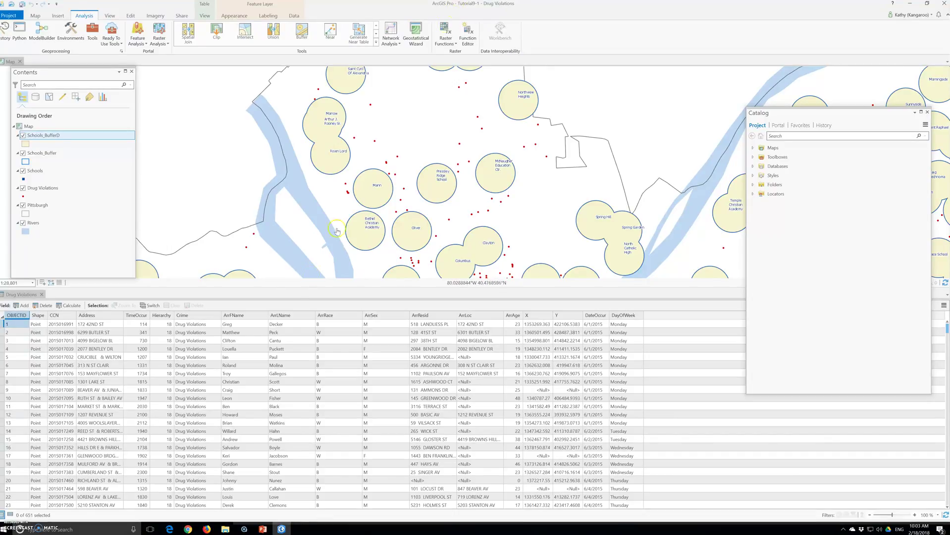
- Open the attribute table of Schools_BufferD and highlight its Shape_Area column
left_click(36, 135)
right_click(35, 135)
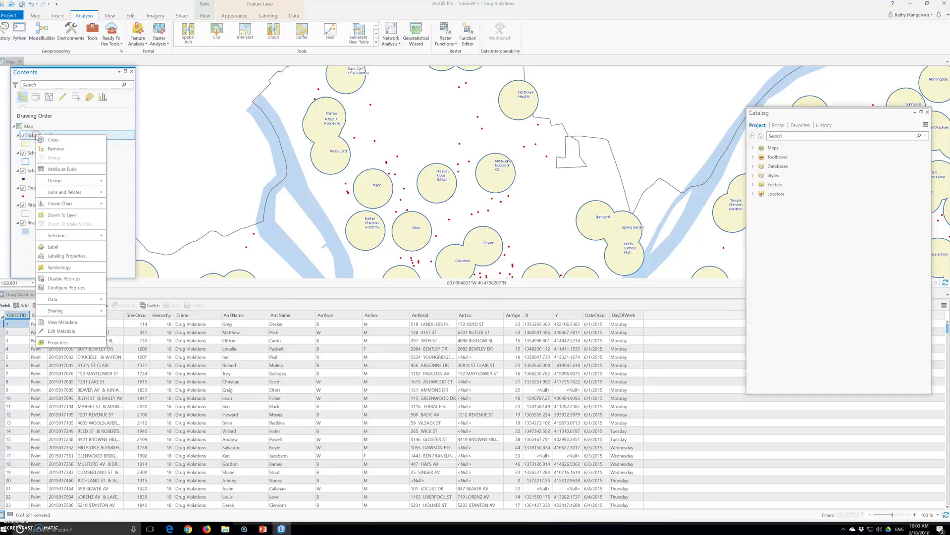
left_click(61, 168)
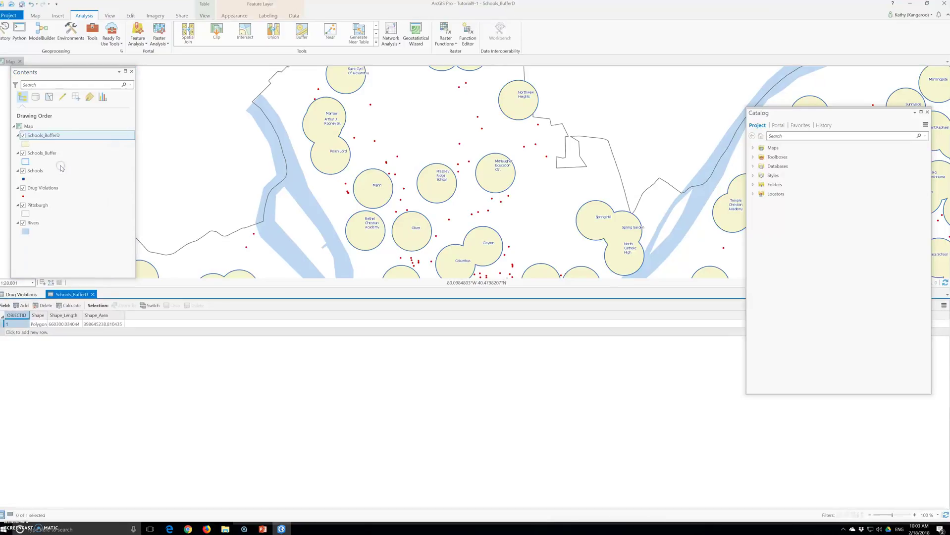
left_click(99, 316)
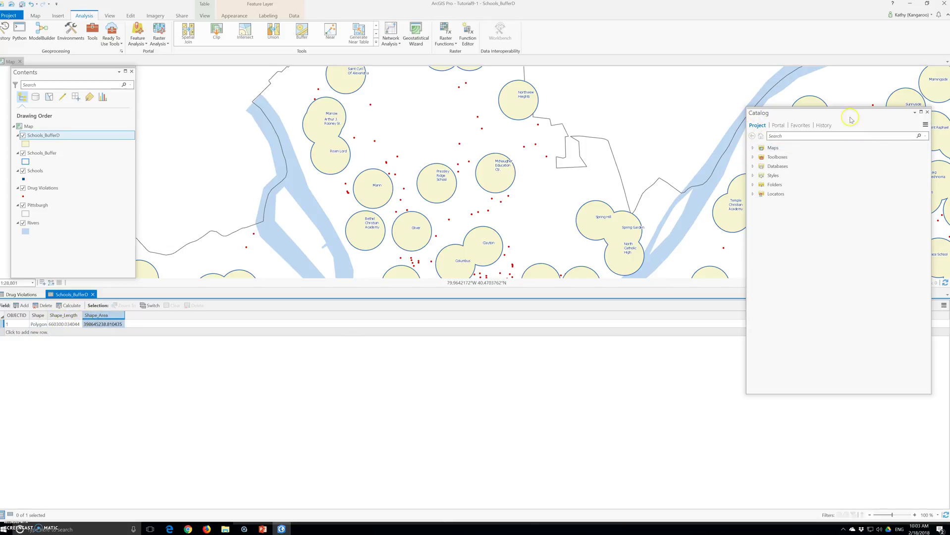
- Open the fields view of Schools_BufferD and add a field with the name and alias percent
left_click_drag(850, 118, 810, 27)
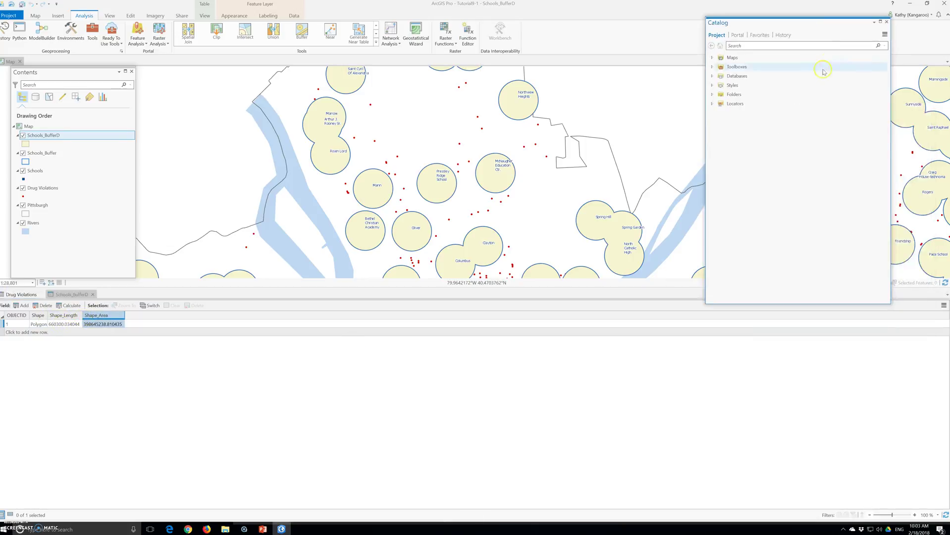
left_click(944, 305)
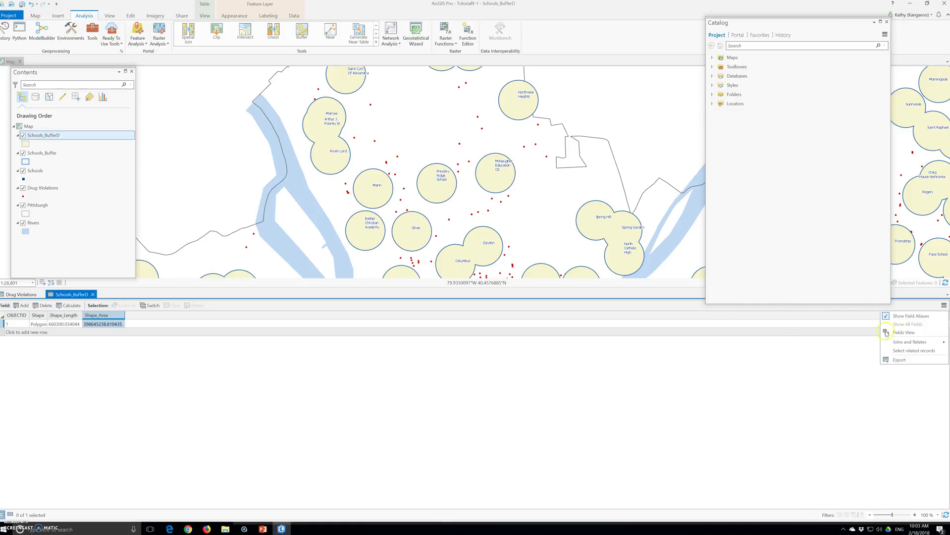
left_click(904, 332)
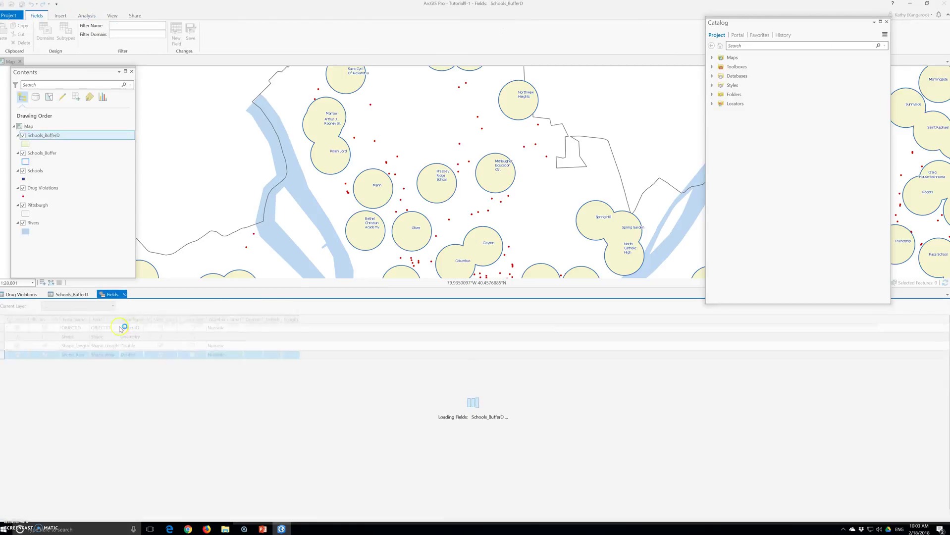
left_click(55, 364)
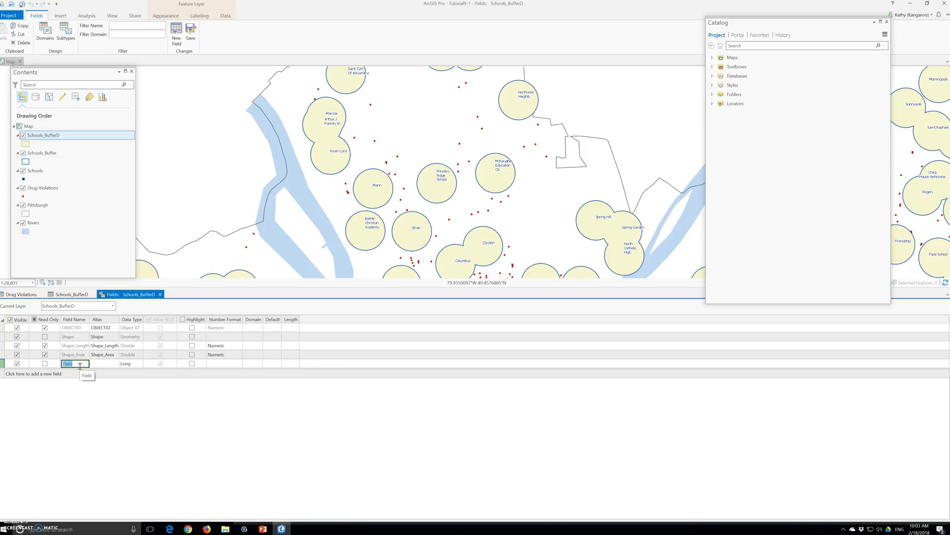
type("po")
type("ercent")
key("BackSpace")
key("BackSpace")
key("BackSpace")
key("BackSpace")
type("ercent")
key("Tab")
type("per")
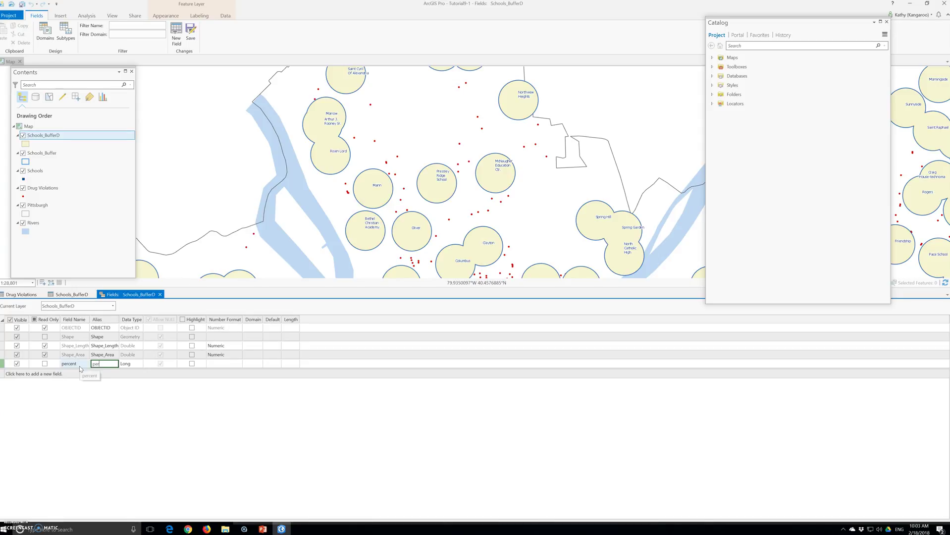
type("cent")
key("Tab")
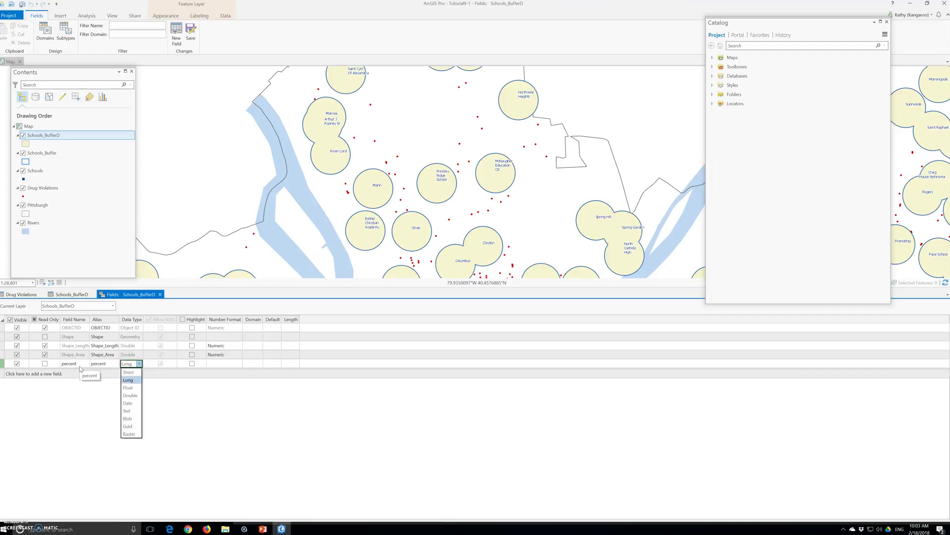
- Set the percent field's data type to Float, save the field changes and return to the Schools_BufferD table
left_click(132, 390)
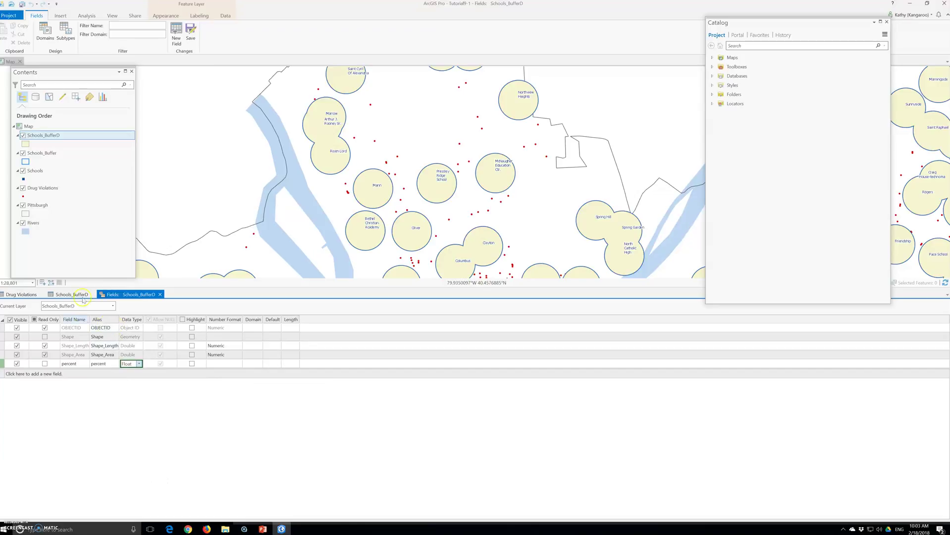
left_click(191, 31)
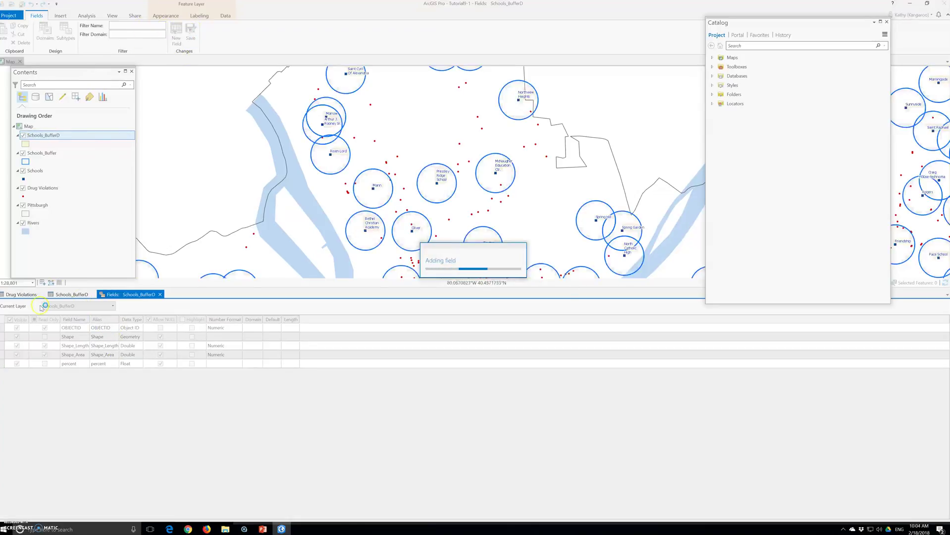
left_click(64, 299)
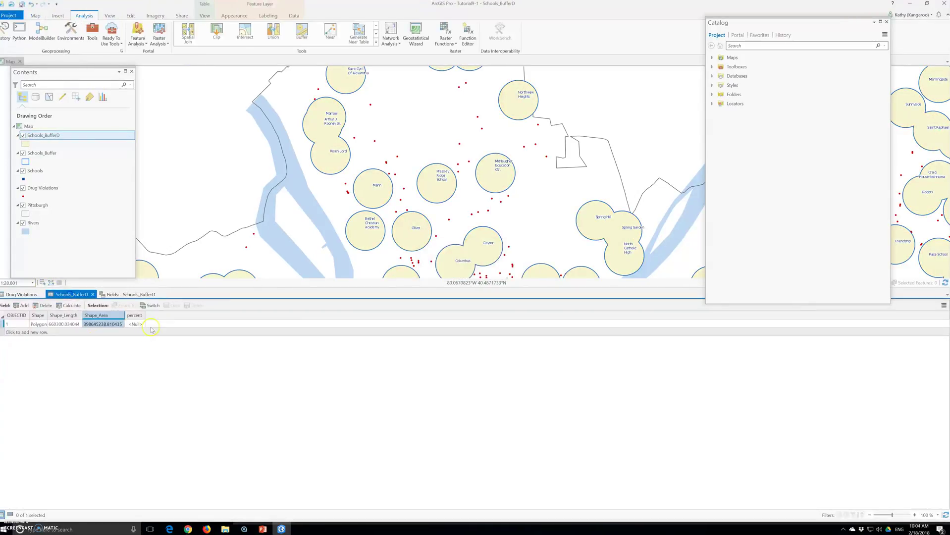
- Start Calculate Field on the percent column and build the expression beginning !Shape_Area! /
left_click(135, 316)
right_click(135, 317)
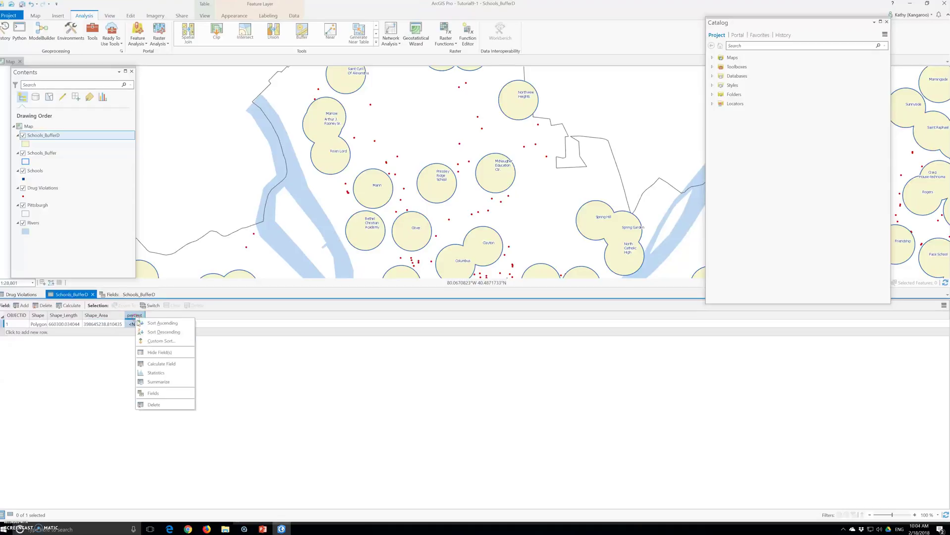
left_click(155, 364)
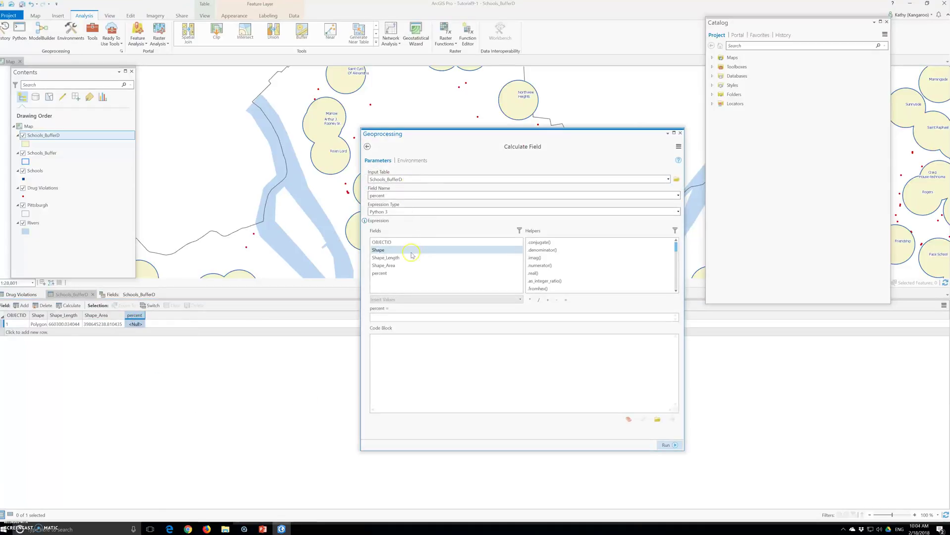
left_click(382, 318)
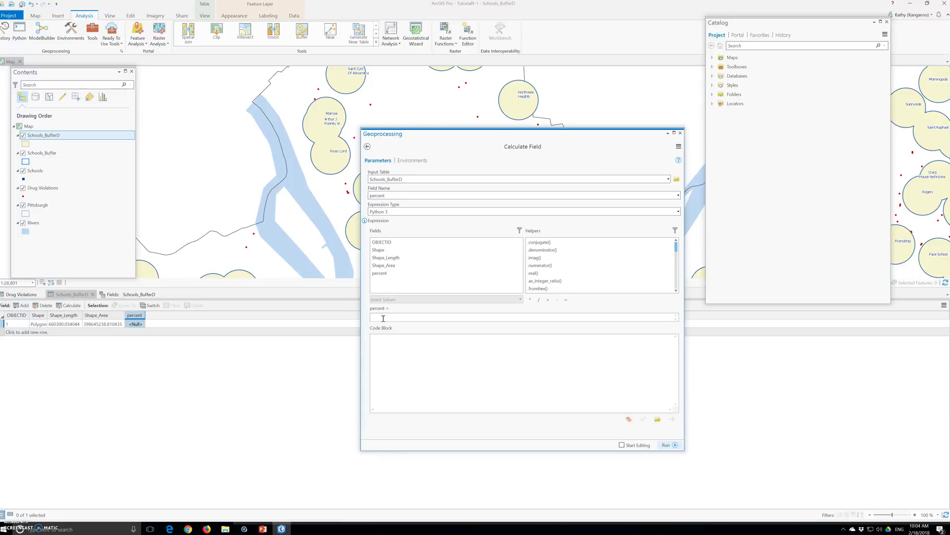
left_click(407, 331)
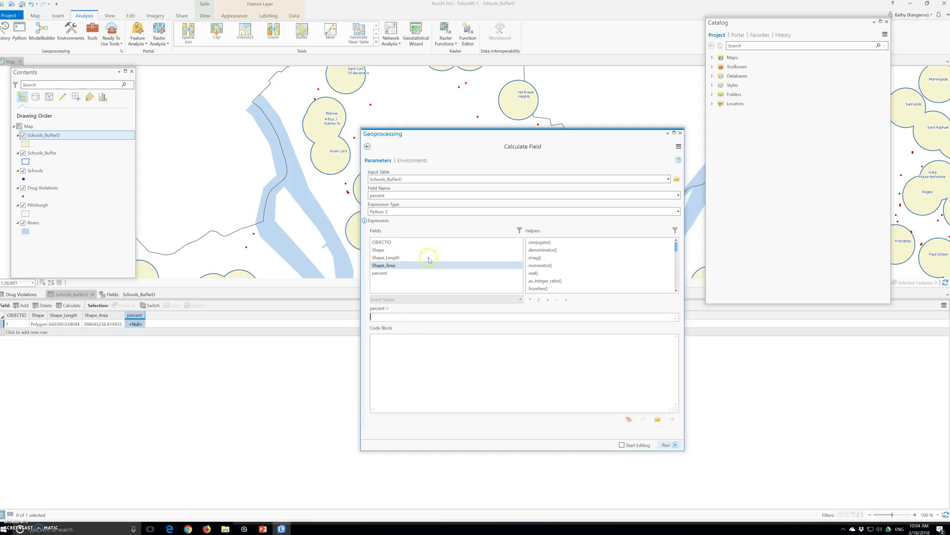
left_click(394, 266)
double_click(394, 266)
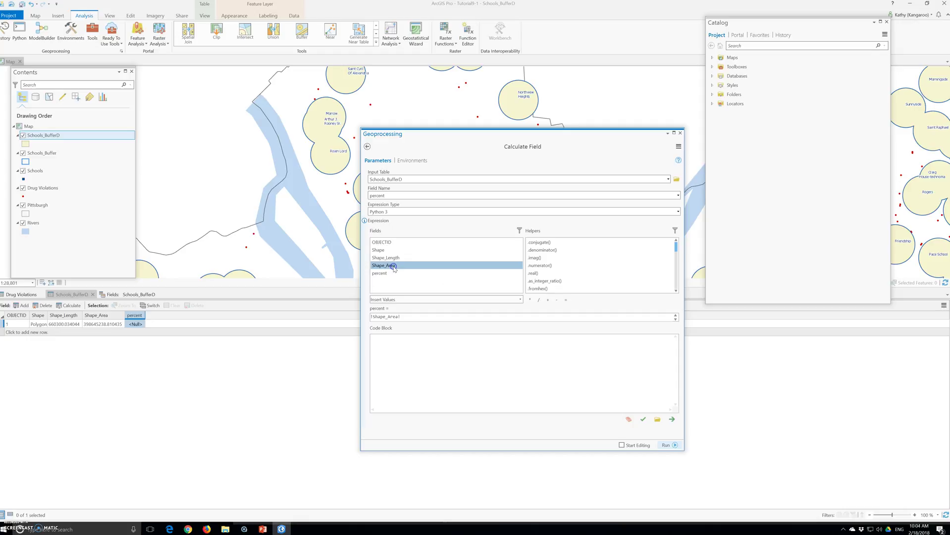
left_click(404, 316)
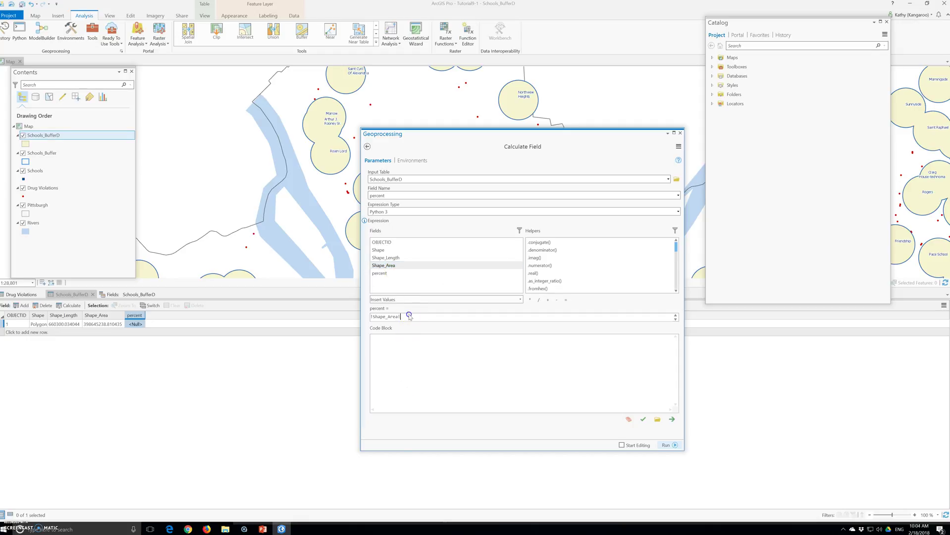
left_click(538, 301)
- Try to run the percent calculation with only !Shape_Area! / as its expression
left_click(667, 445)
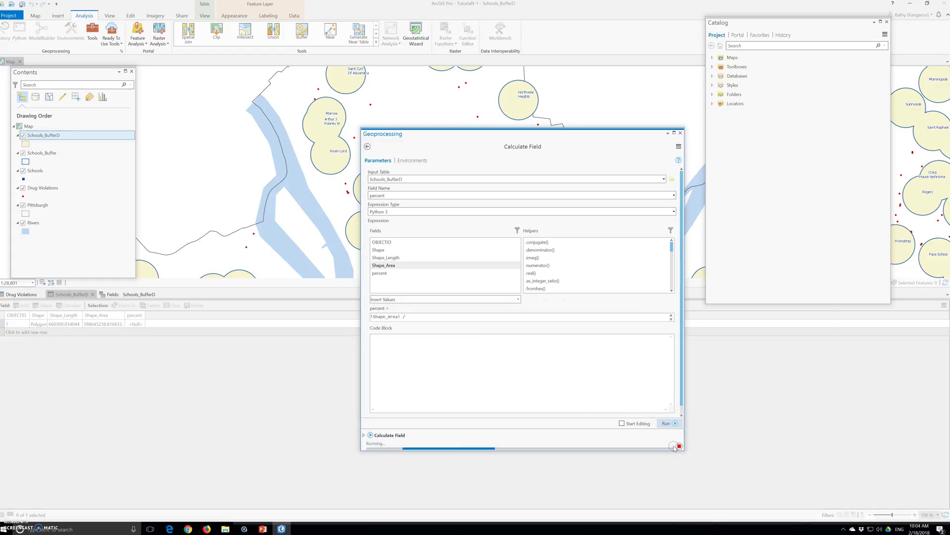
left_click(428, 319)
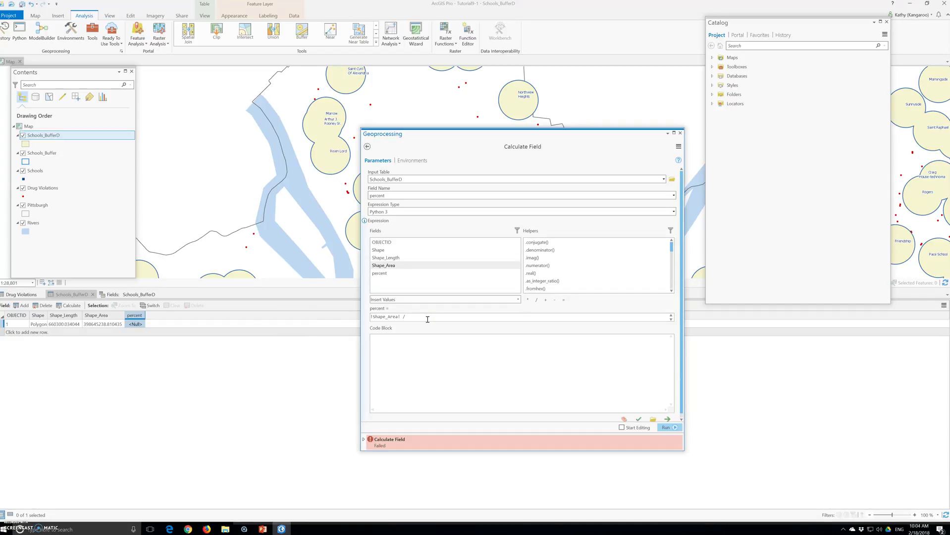
key("Home")
key("Right")
key("Right")
left_click(666, 427)
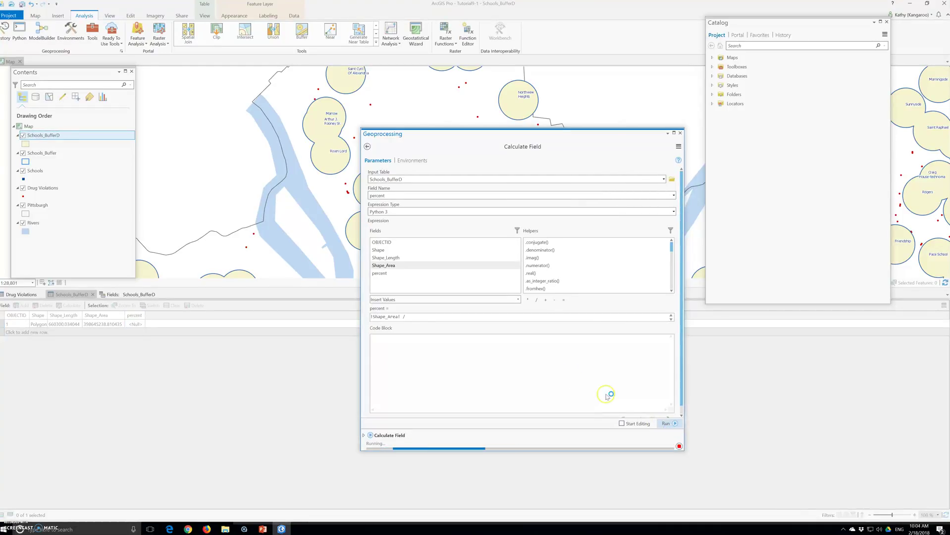
left_click(423, 317)
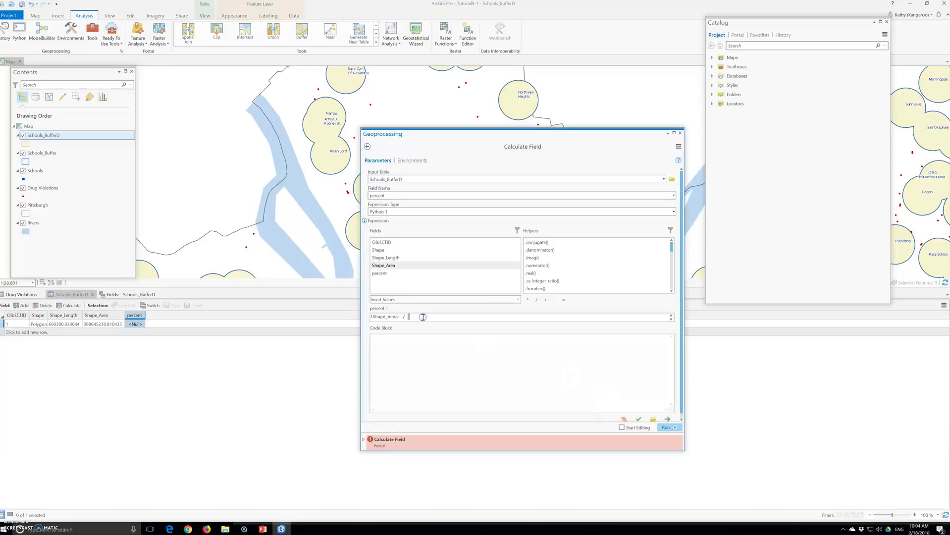
key("BackSpace")
type("1627")
left_click(412, 329)
type("099663")
left_click(666, 429)
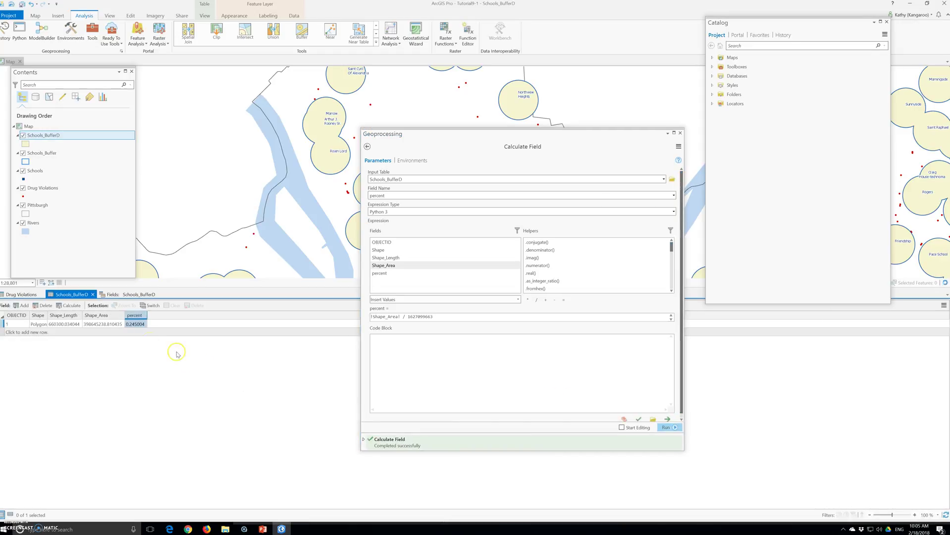
left_click(138, 333)
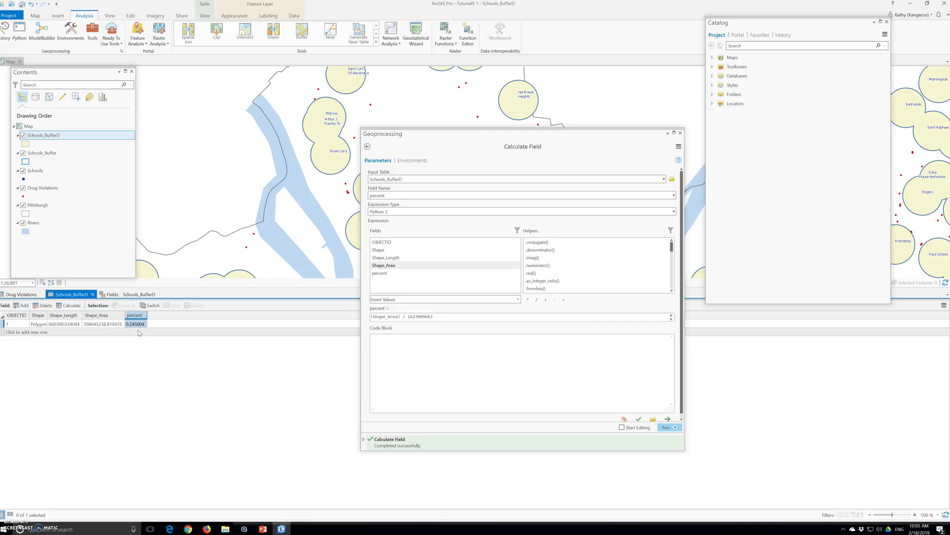